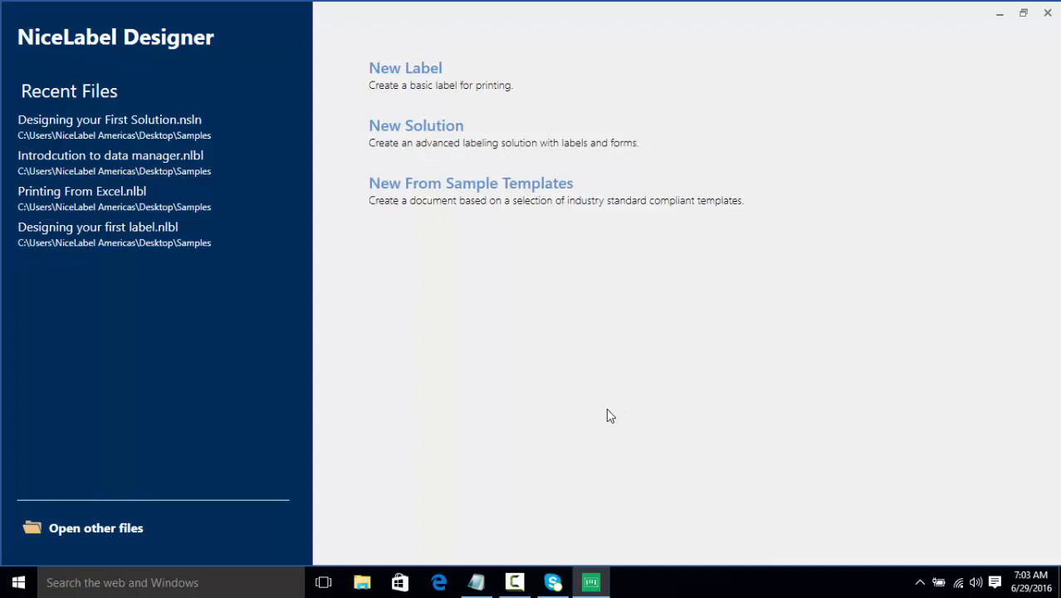
# - Create a new blank label for My Thermal Printer, accepting the remaining setup defaults
pyautogui.click(505, 81)
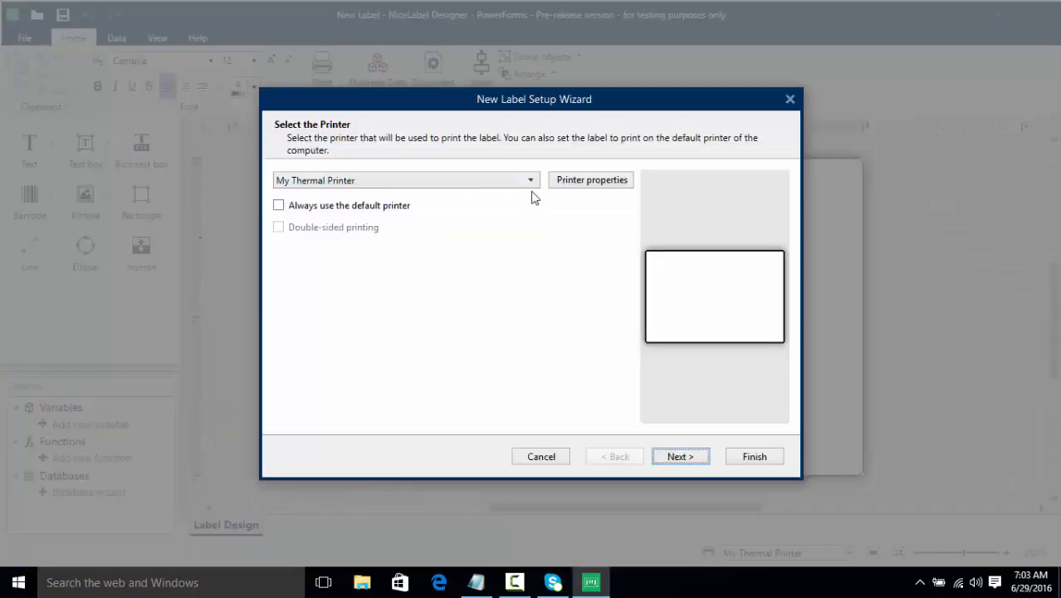
pyautogui.click(752, 457)
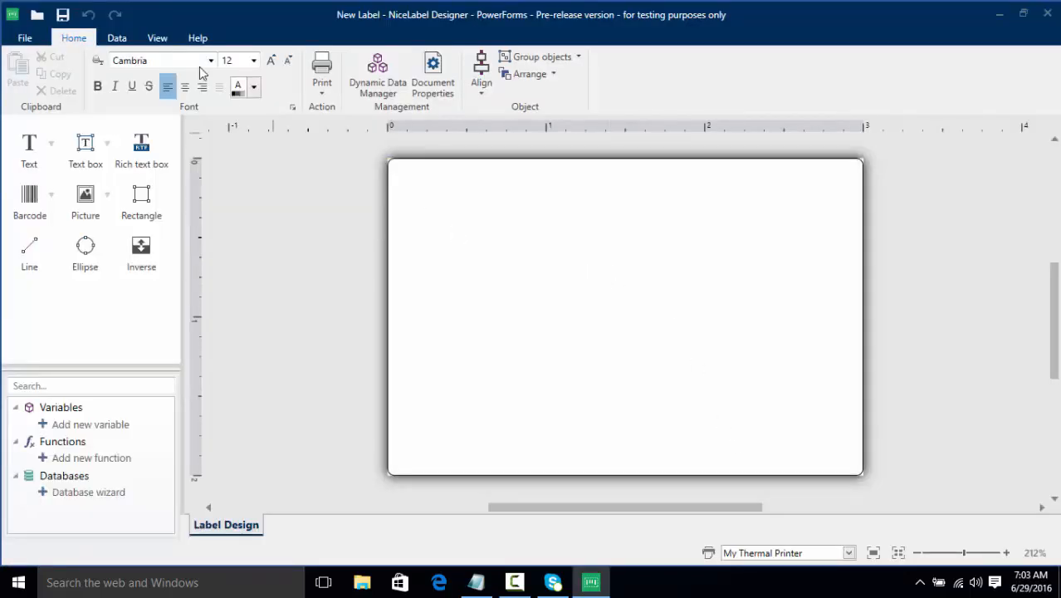
# - Start a step-by-step Excel database connection for the label and choose Pasta.xls as the source file
pyautogui.click(118, 39)
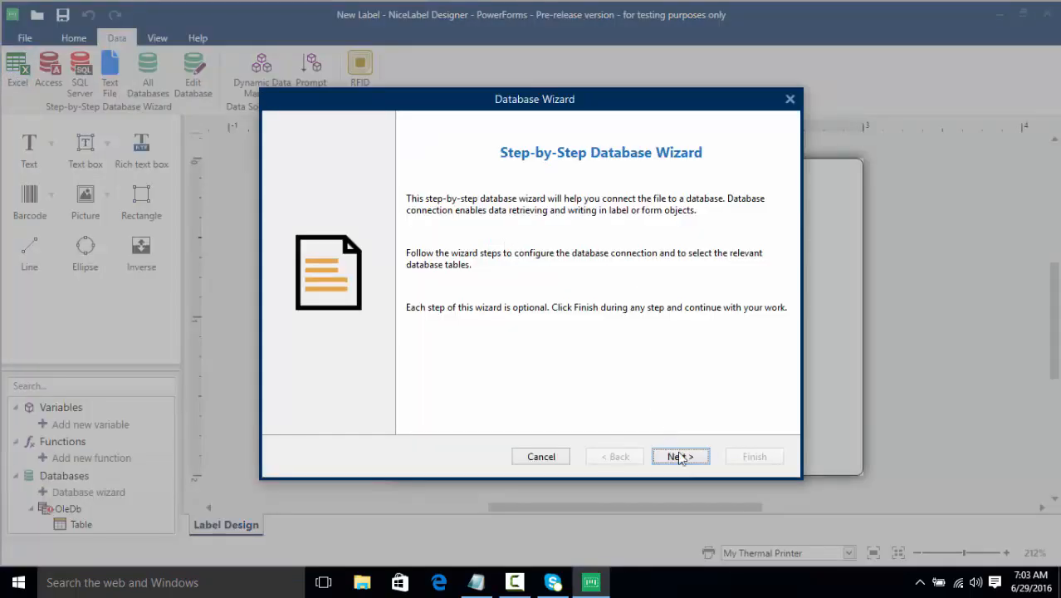
pyautogui.click(681, 457)
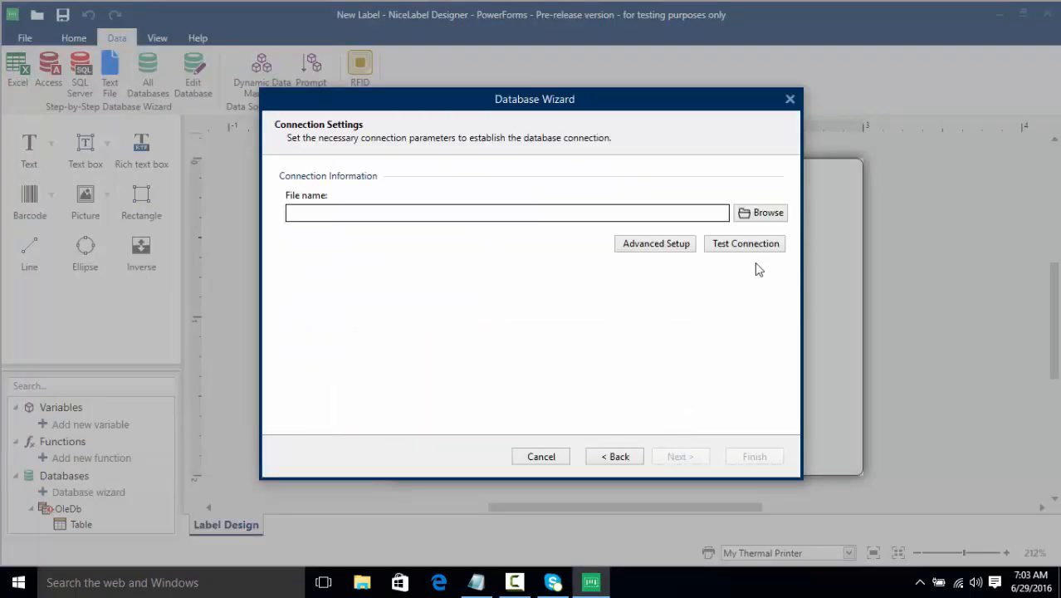
pyautogui.click(768, 215)
pyautogui.click(429, 199)
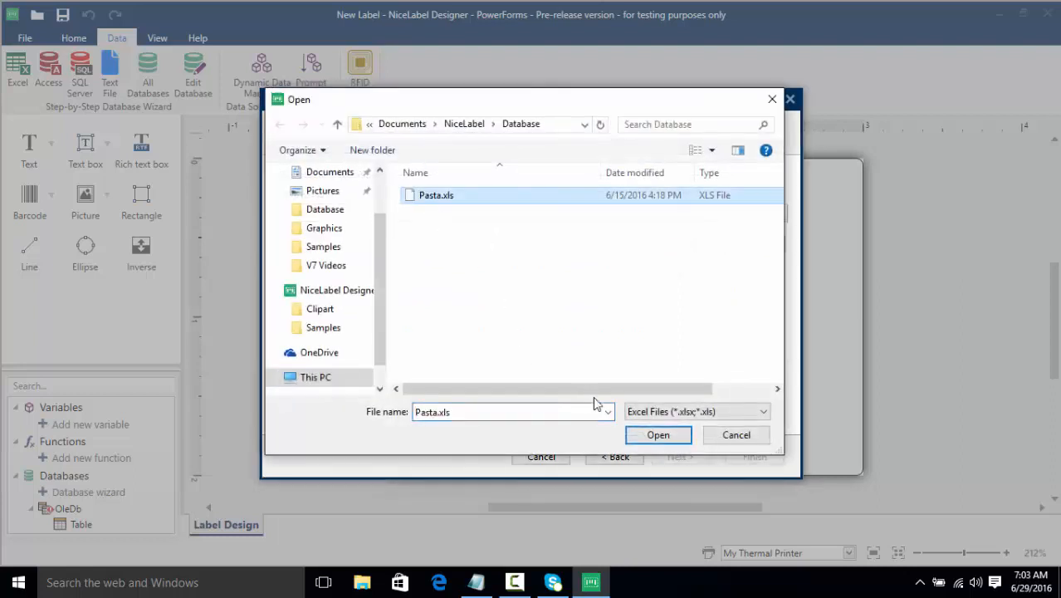
pyautogui.click(651, 435)
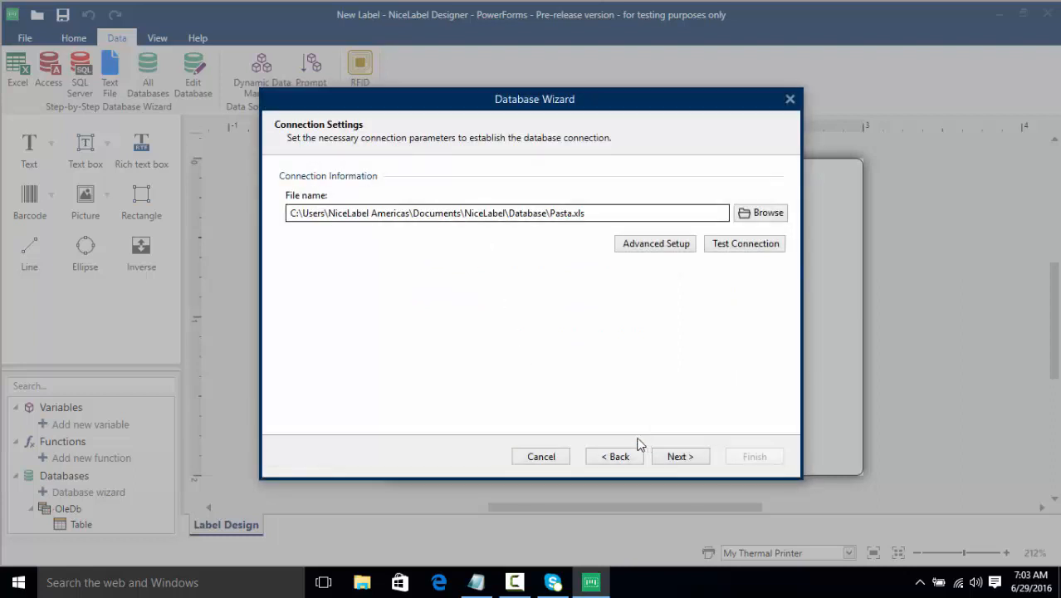
# - Complete the Pasta database setup with one printed label per record and a label text object for each field
pyautogui.click(693, 463)
pyautogui.click(689, 463)
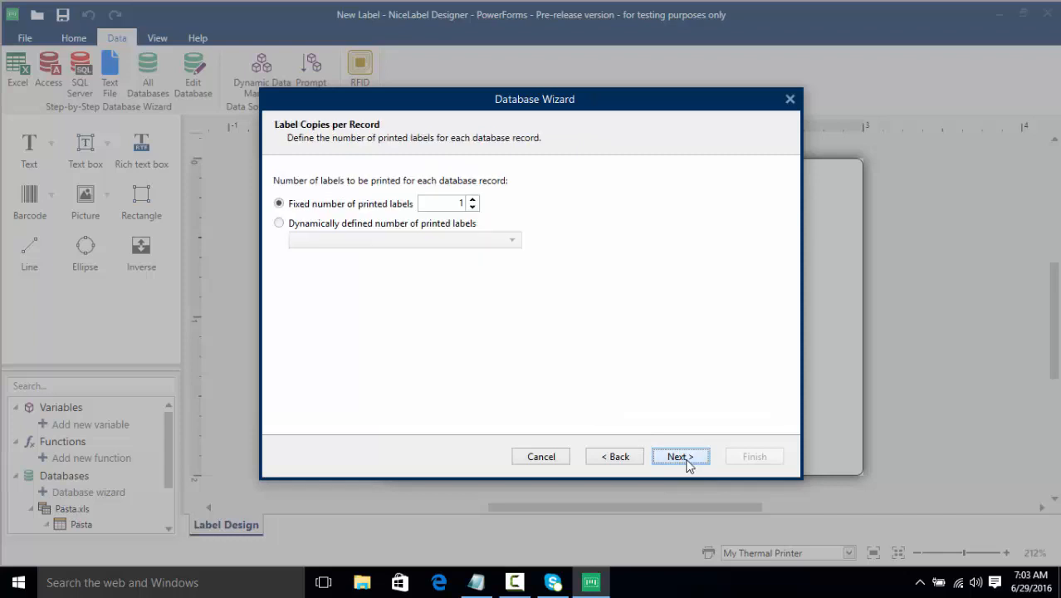
pyautogui.click(681, 457)
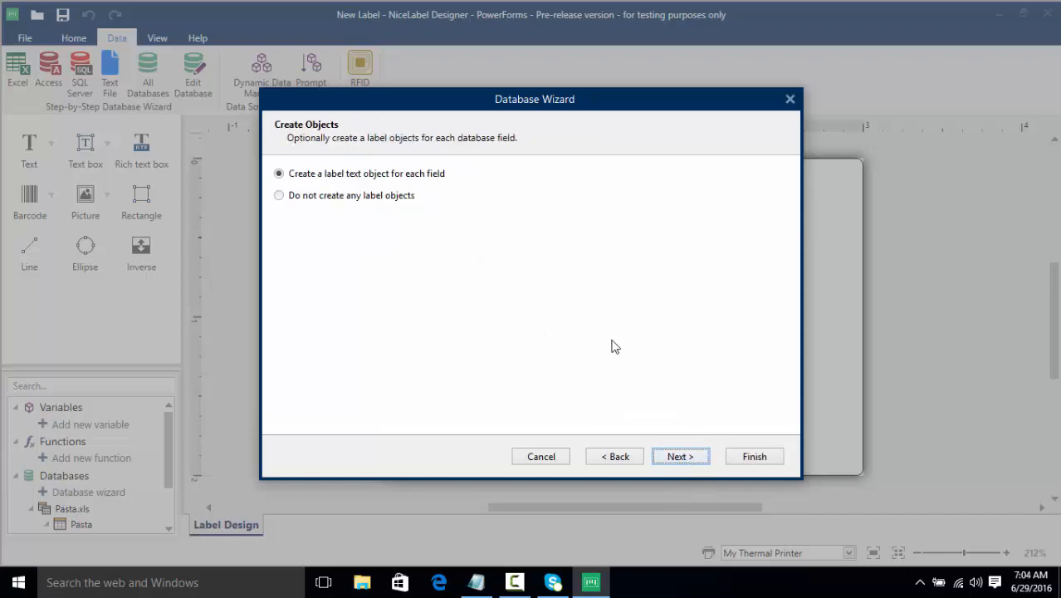
pyautogui.click(738, 457)
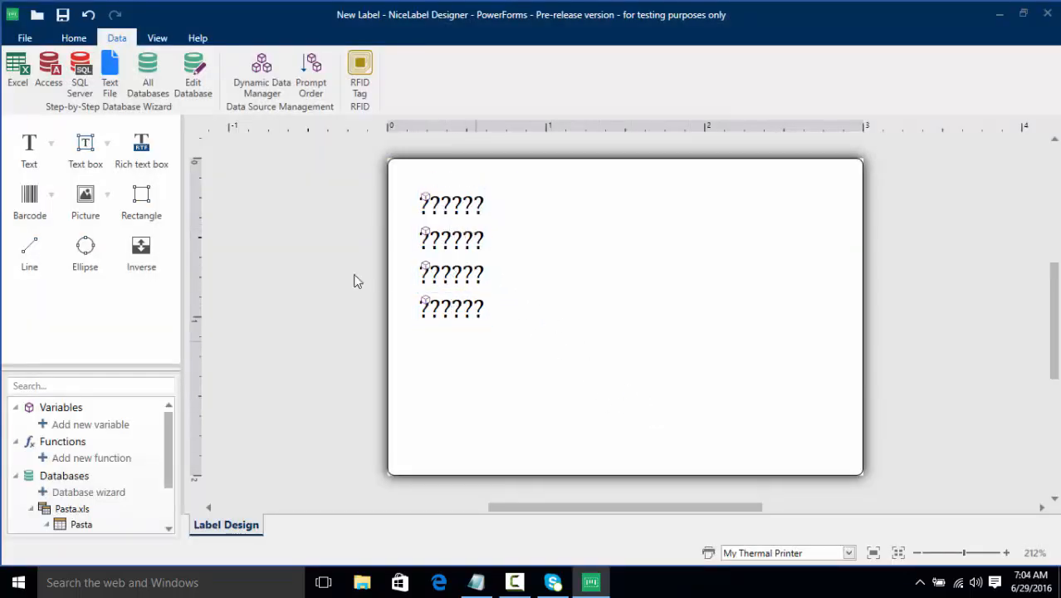
# - Examine the label's default print form, including the Pasta database records and the label quantity options
pyautogui.click(74, 39)
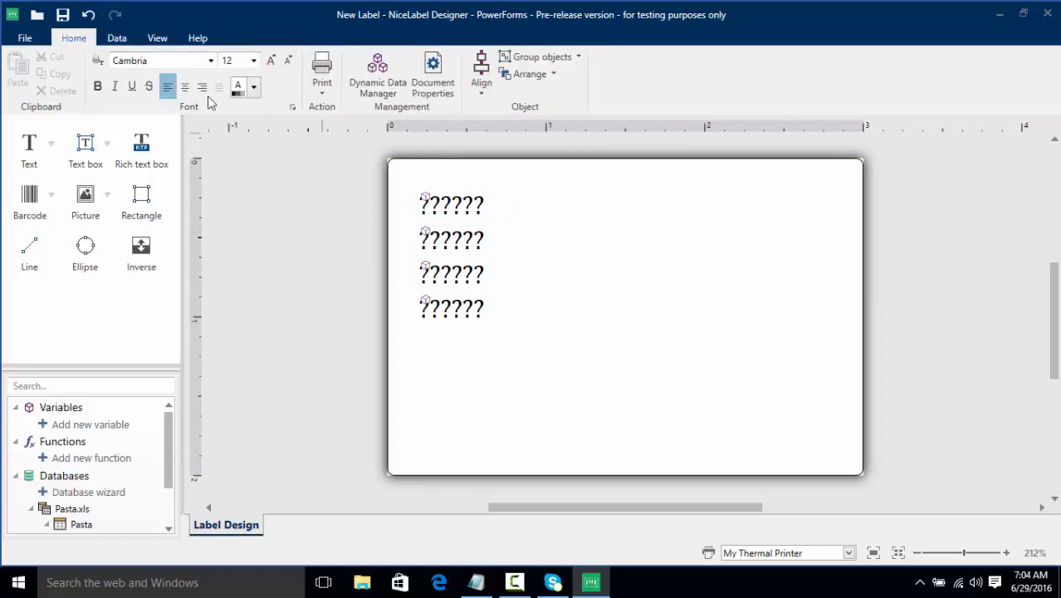
pyautogui.click(27, 42)
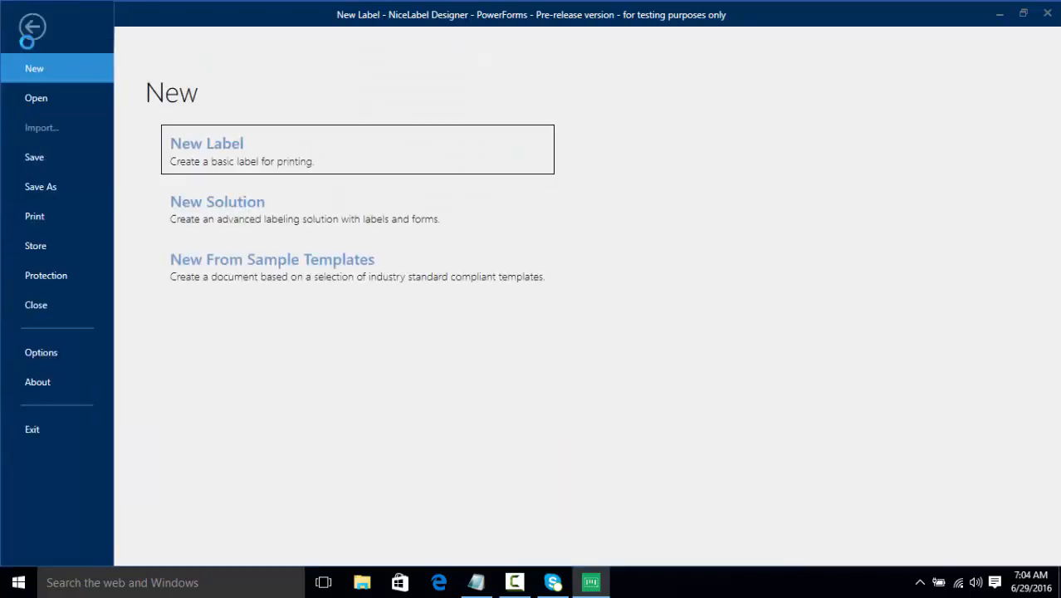
pyautogui.click(53, 216)
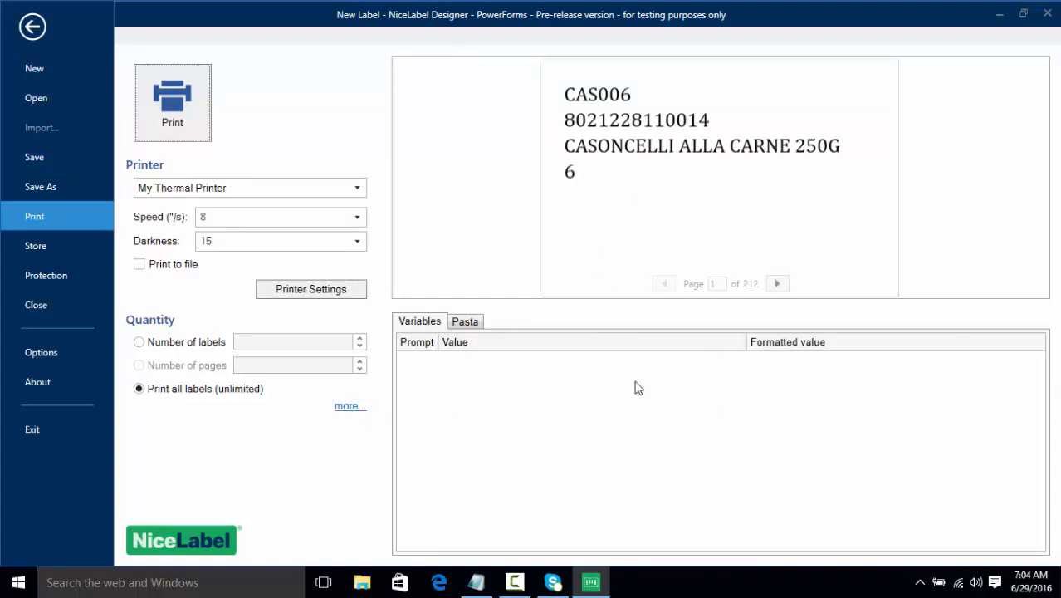
pyautogui.click(480, 324)
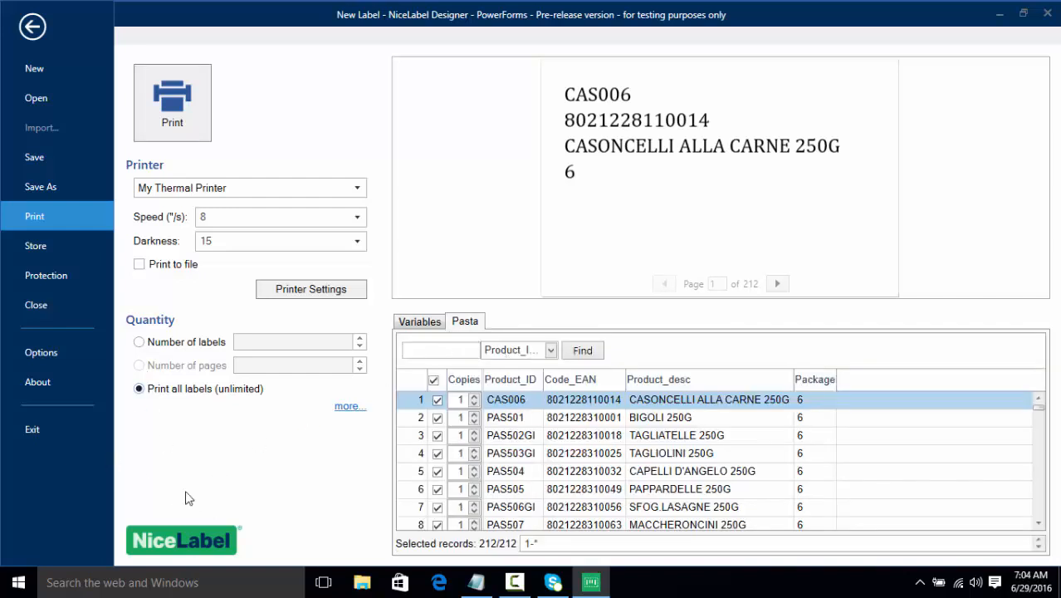
pyautogui.click(170, 344)
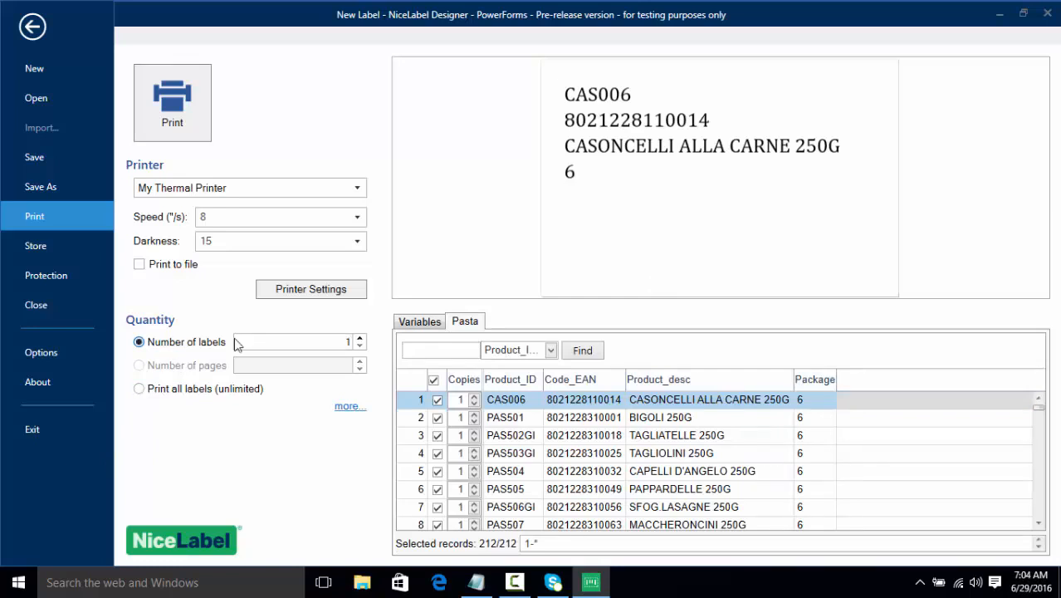
pyautogui.click(174, 388)
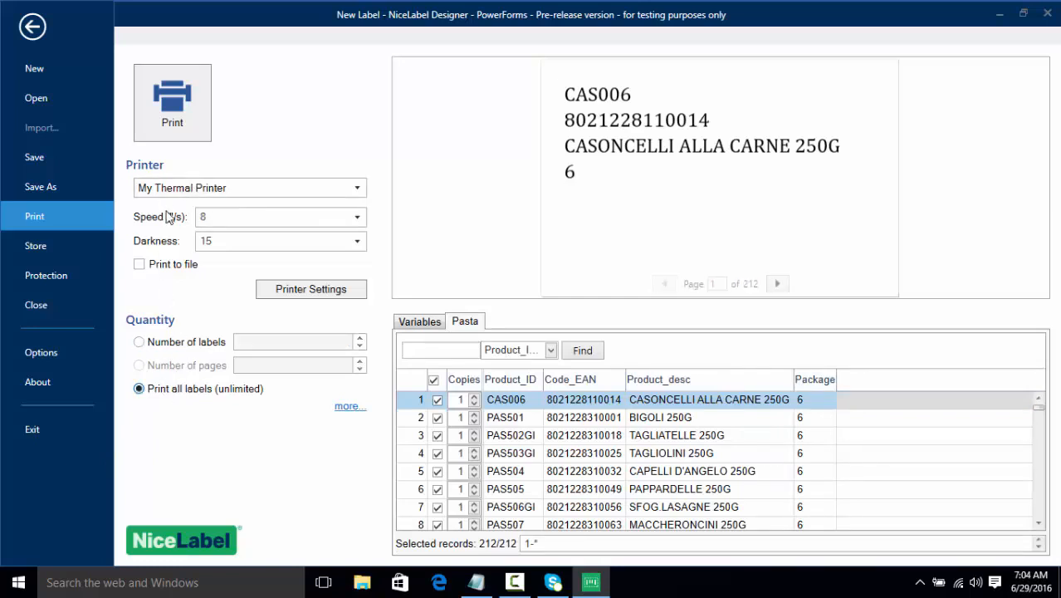
pyautogui.click(39, 38)
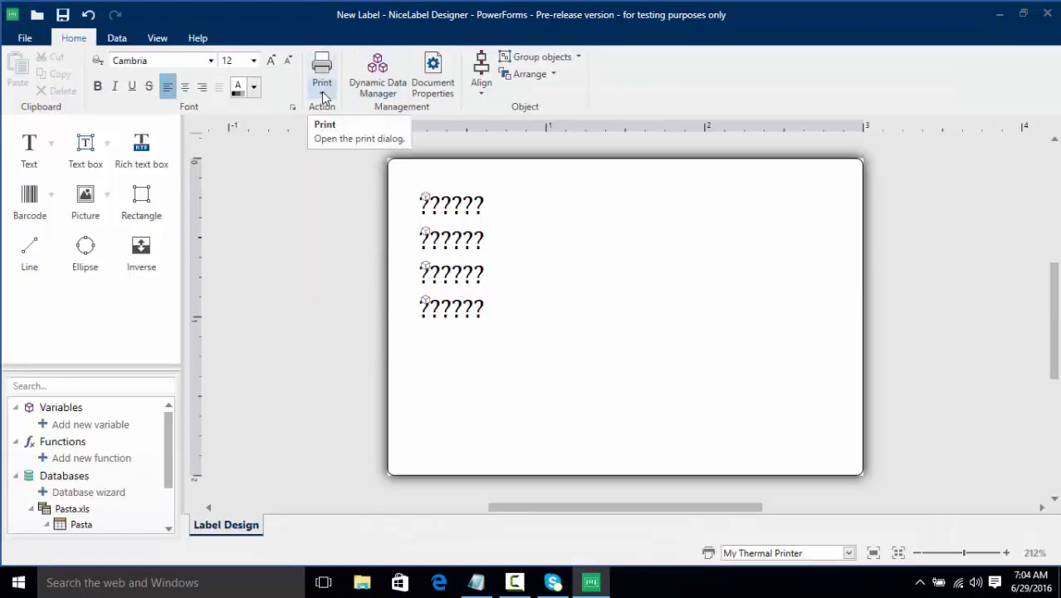
# - Open the label's printing form for customization and shrink the print preview toward the form's upper-right corner
pyautogui.click(322, 96)
pyautogui.click(366, 146)
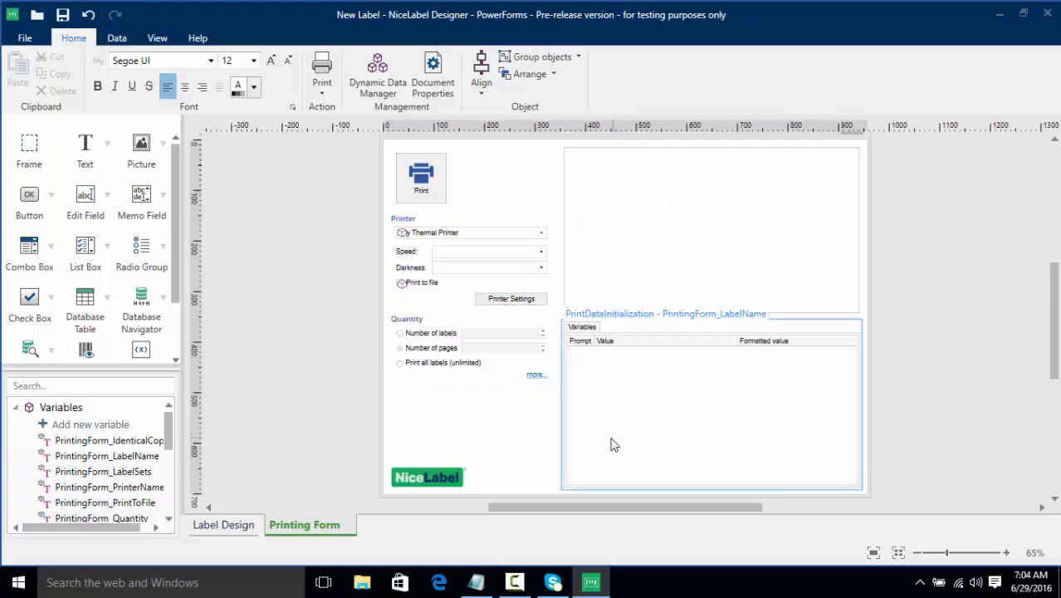
pyautogui.click(601, 298)
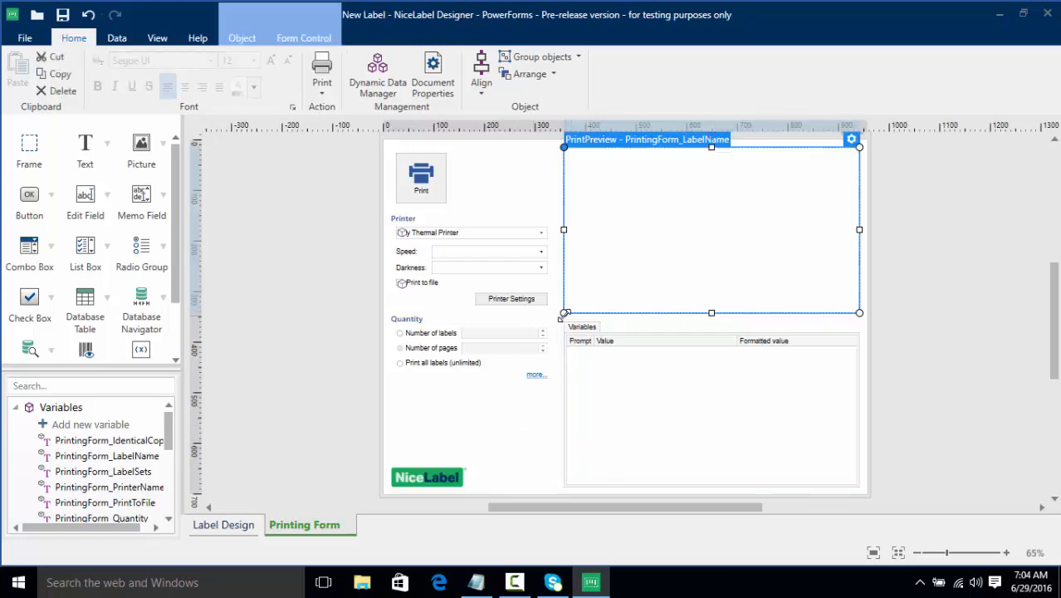
pyautogui.scroll(1, 566, 355)
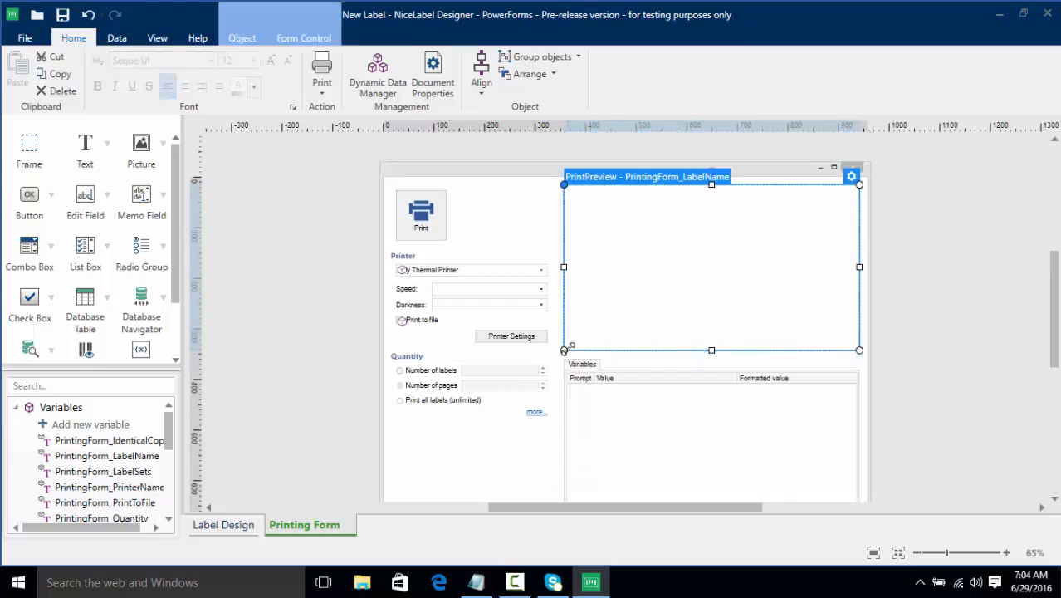
pyautogui.moveTo(565, 349); pyautogui.dragTo(655, 315)
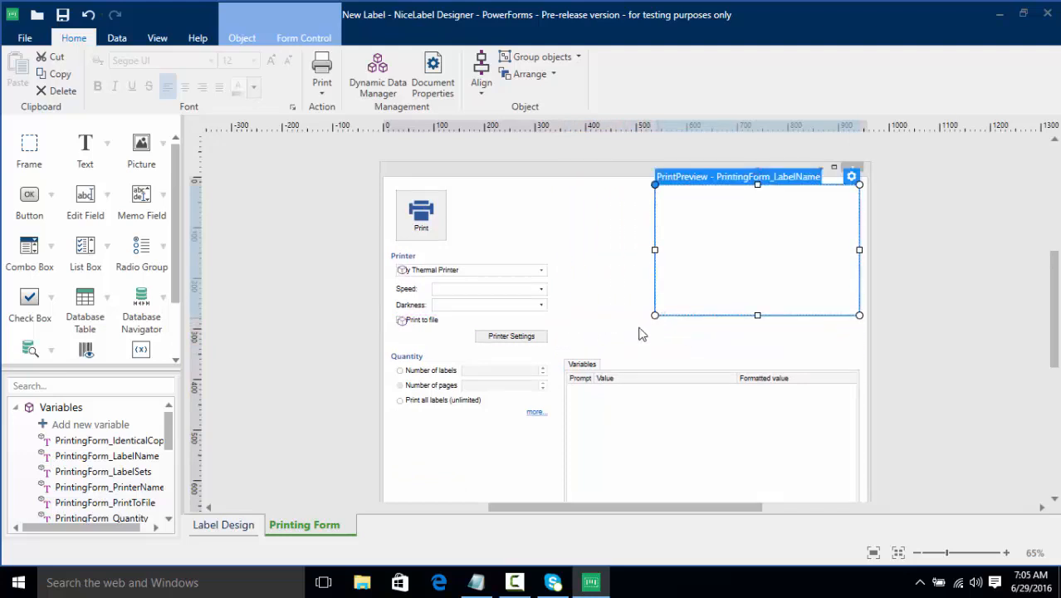
pyautogui.scroll(-1, 595, 345)
# - Shorten the variables table by lowering its top edge, and move the logo between the Print button and the preview
pyautogui.click(602, 334)
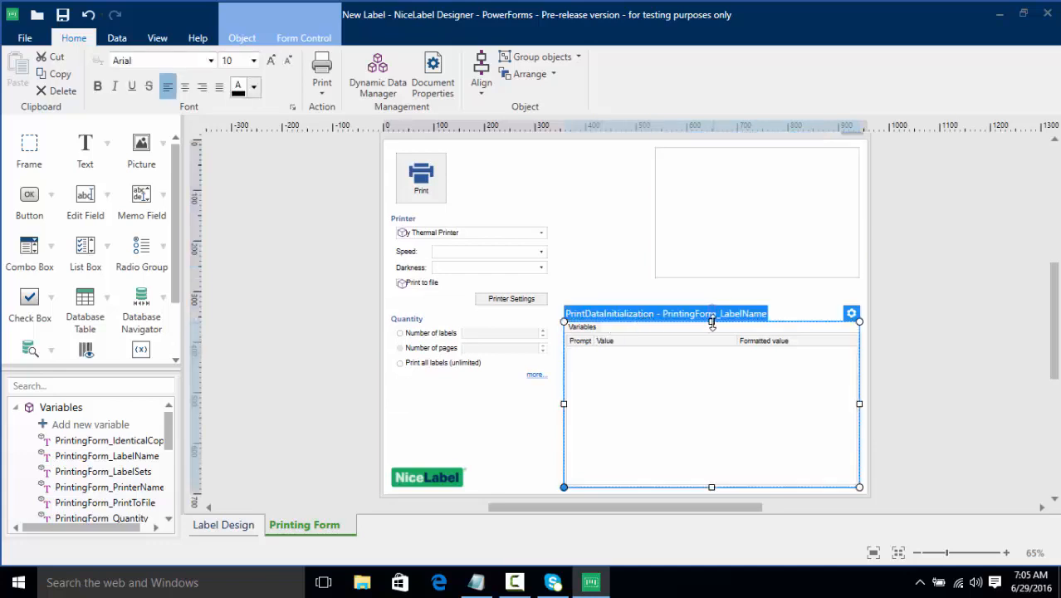
pyautogui.moveTo(712, 324); pyautogui.dragTo(685, 382)
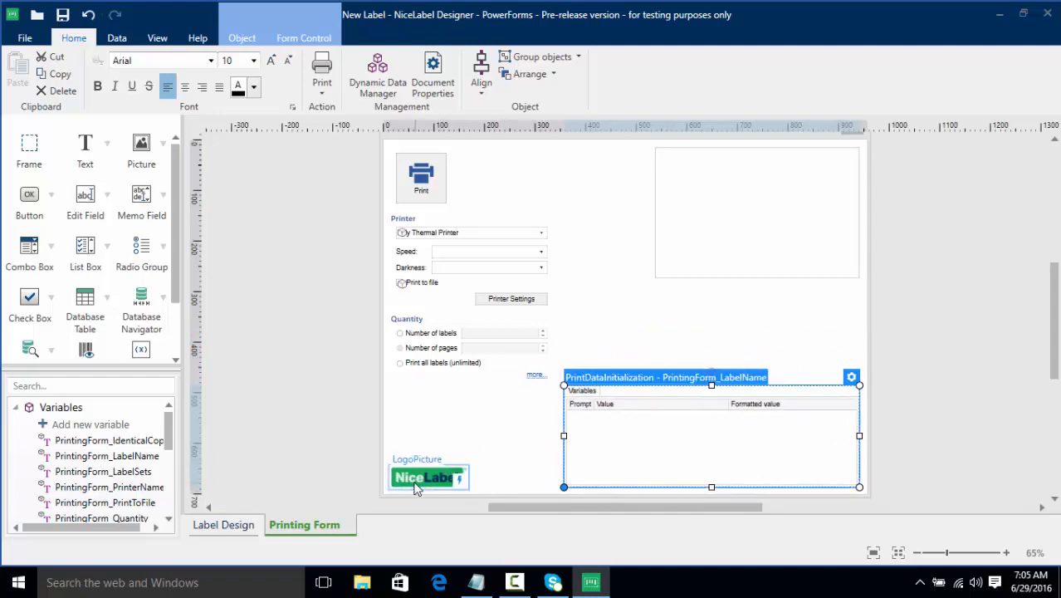
pyautogui.moveTo(416, 488); pyautogui.dragTo(570, 184)
# - Widen the variables table to the form's left margin and extend the print preview down to the table's top edge
pyautogui.click(564, 439)
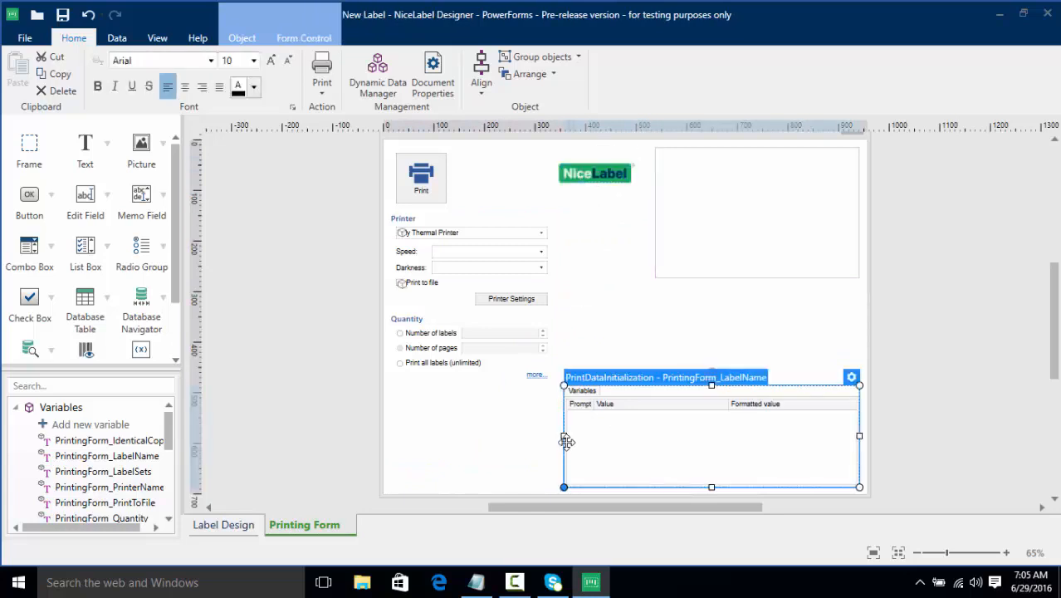
pyautogui.moveTo(564, 435); pyautogui.dragTo(391, 426)
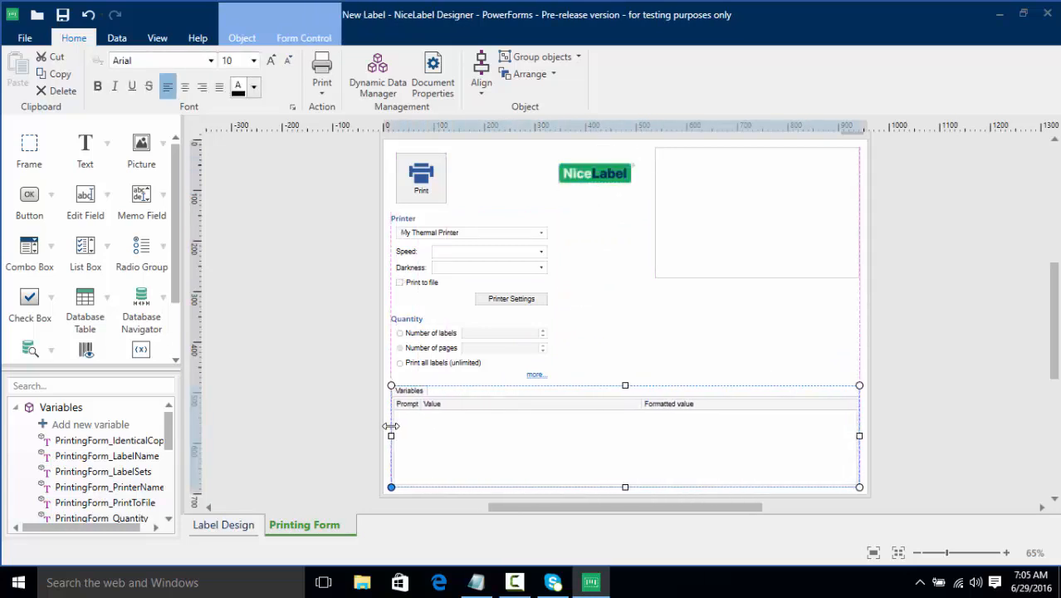
pyautogui.click(705, 275)
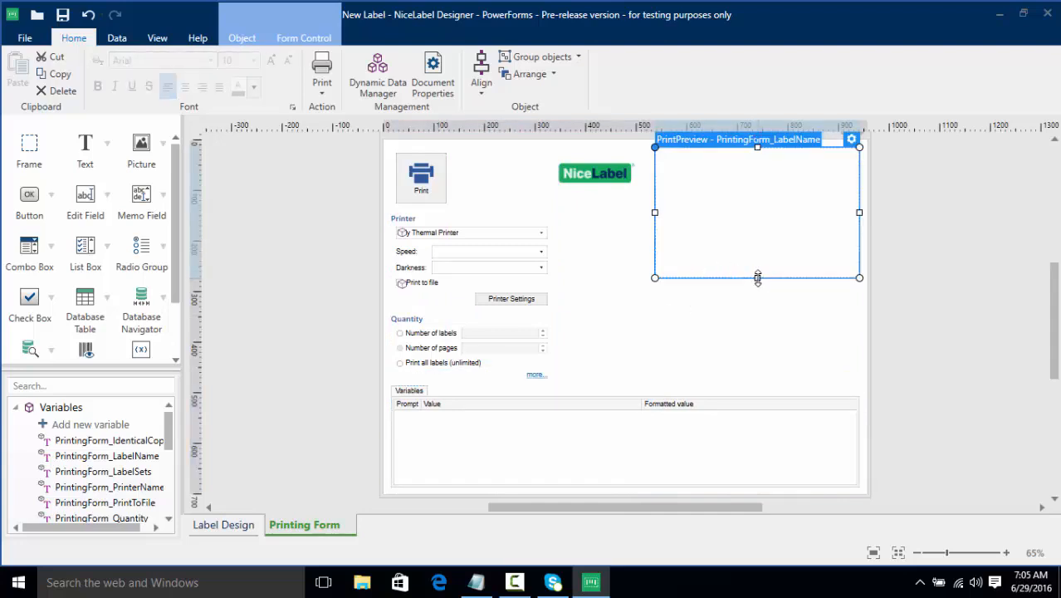
pyautogui.moveTo(757, 278); pyautogui.dragTo(761, 387)
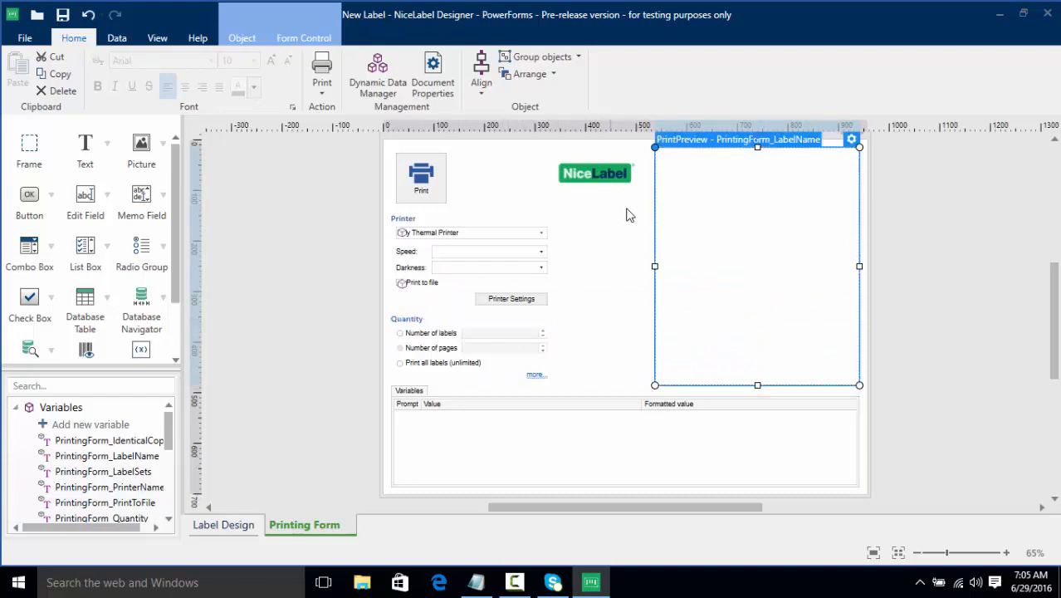
# - Enlarge the NiceLabel logo and reposition it just beside the print preview, level with the Print button
pyautogui.click(597, 176)
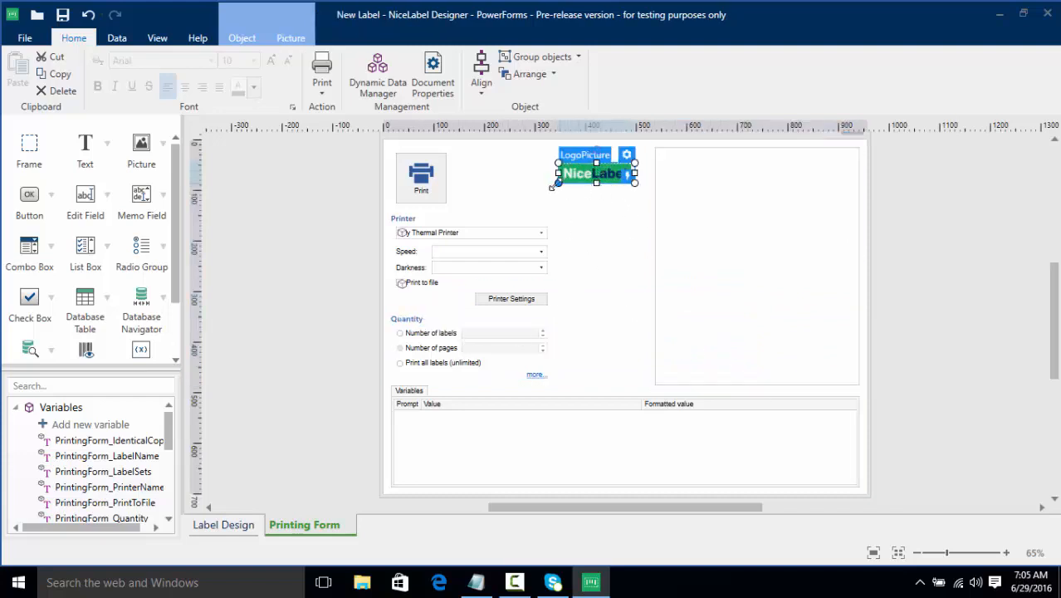
pyautogui.moveTo(556, 182); pyautogui.dragTo(502, 198)
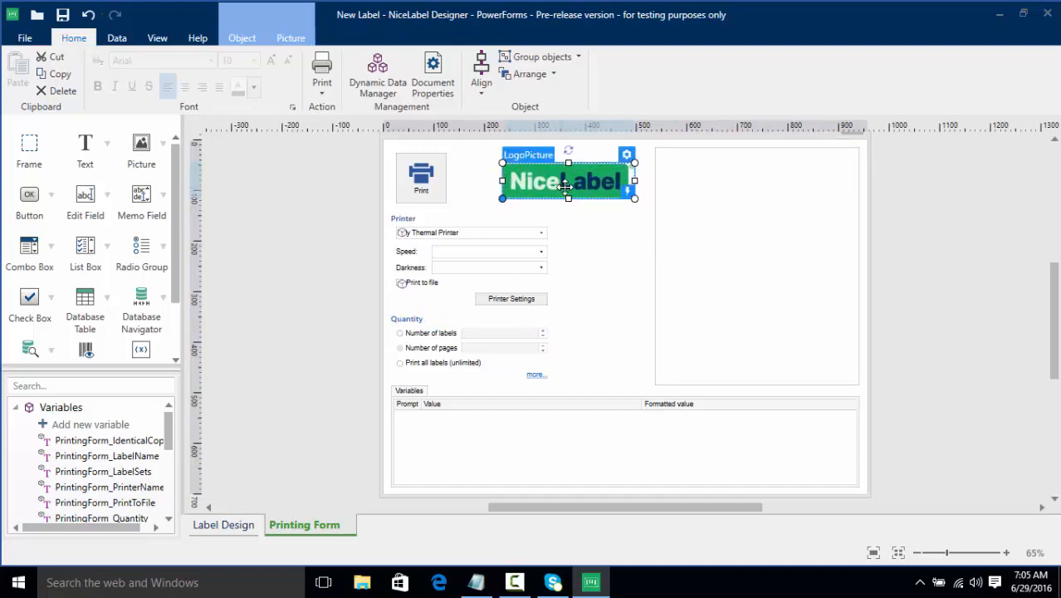
pyautogui.moveTo(565, 186); pyautogui.dragTo(582, 192)
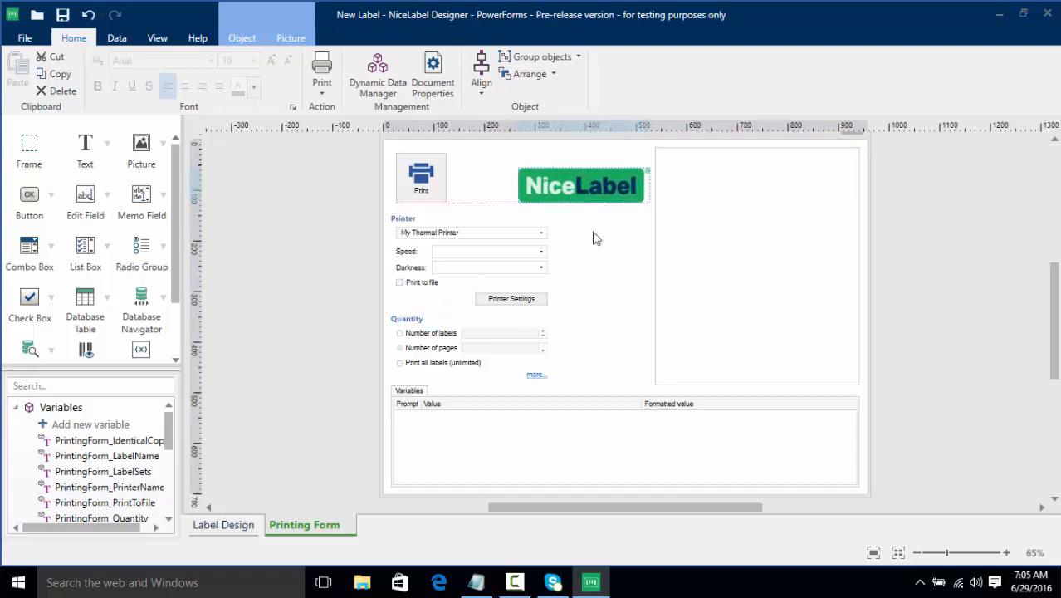
pyautogui.click(623, 291)
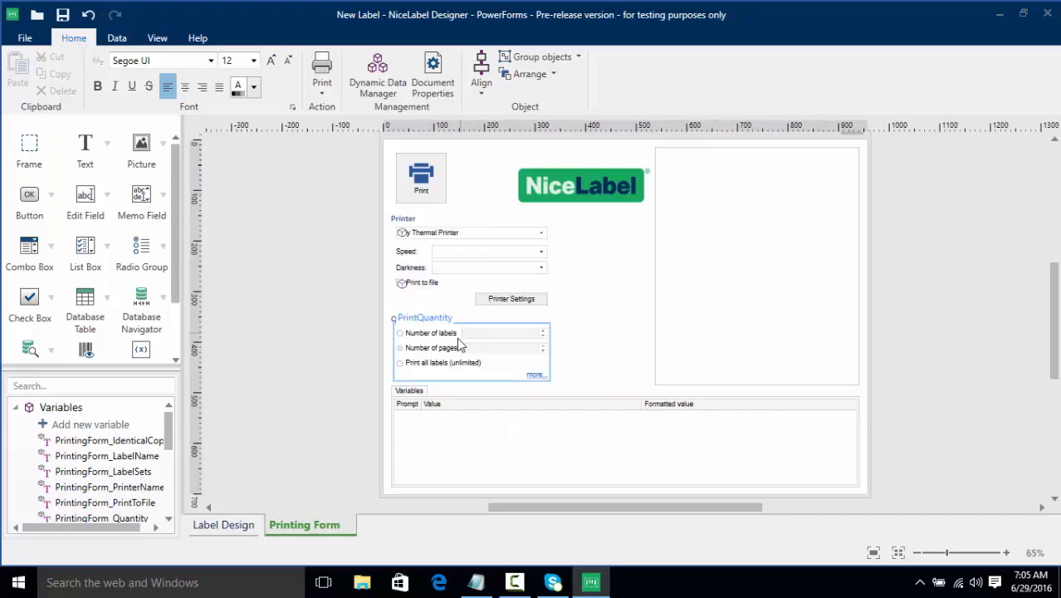
# - Widen the print quantity, speed and darkness, and printer selection controls so they reach nearly to the print preview
pyautogui.click(548, 355)
pyautogui.moveTo(551, 353); pyautogui.dragTo(650, 359)
pyautogui.click(544, 264)
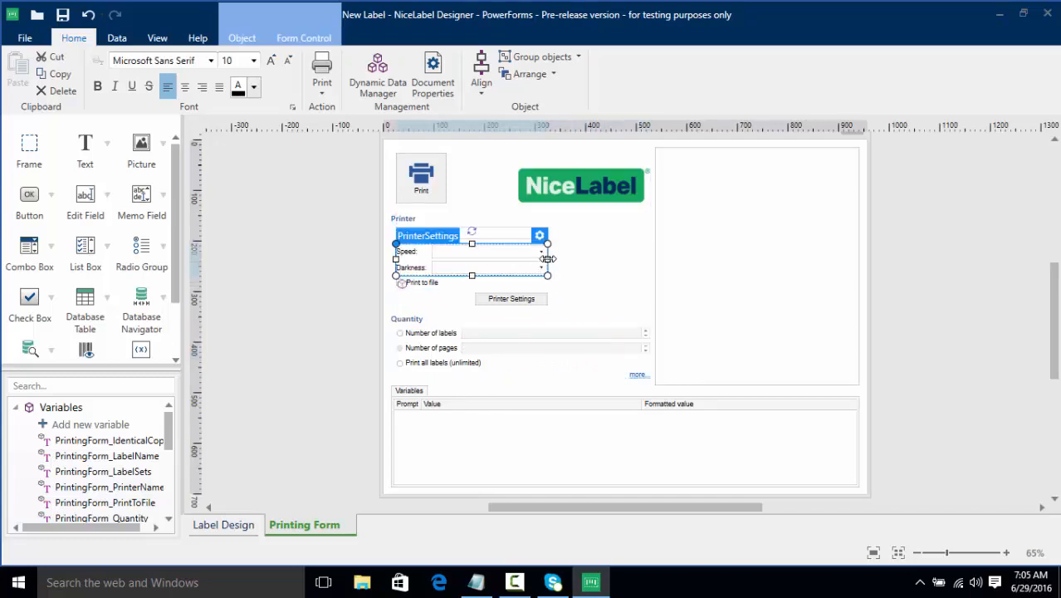
pyautogui.moveTo(548, 259); pyautogui.dragTo(652, 274)
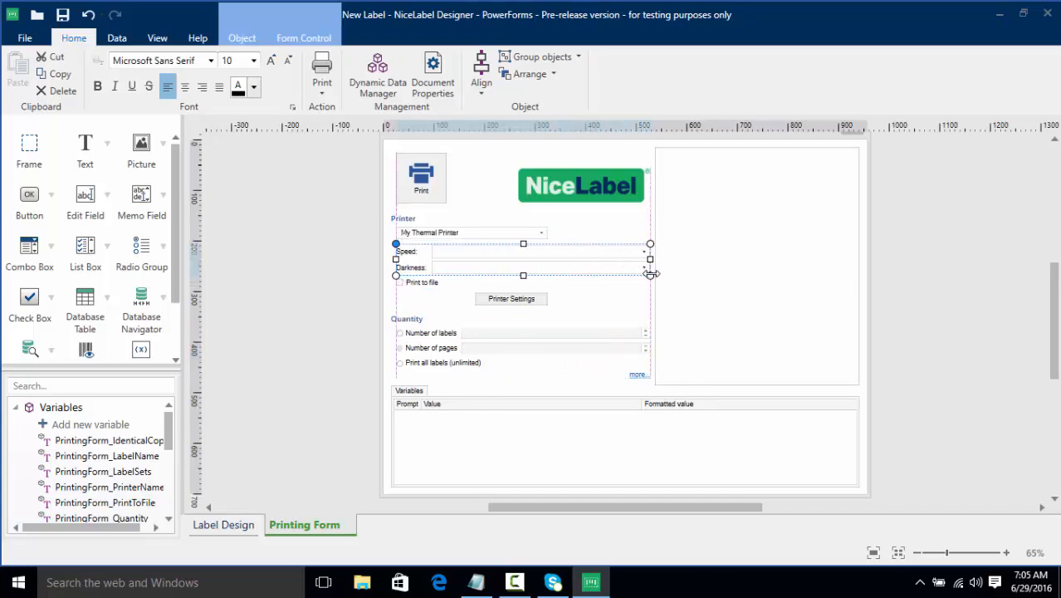
pyautogui.click(628, 308)
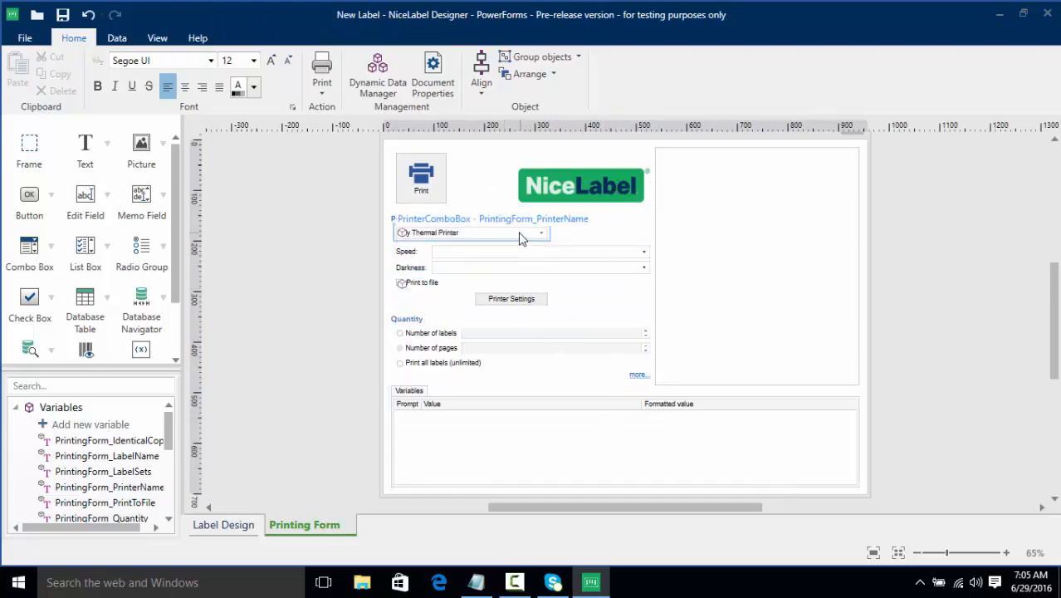
pyautogui.click(544, 233)
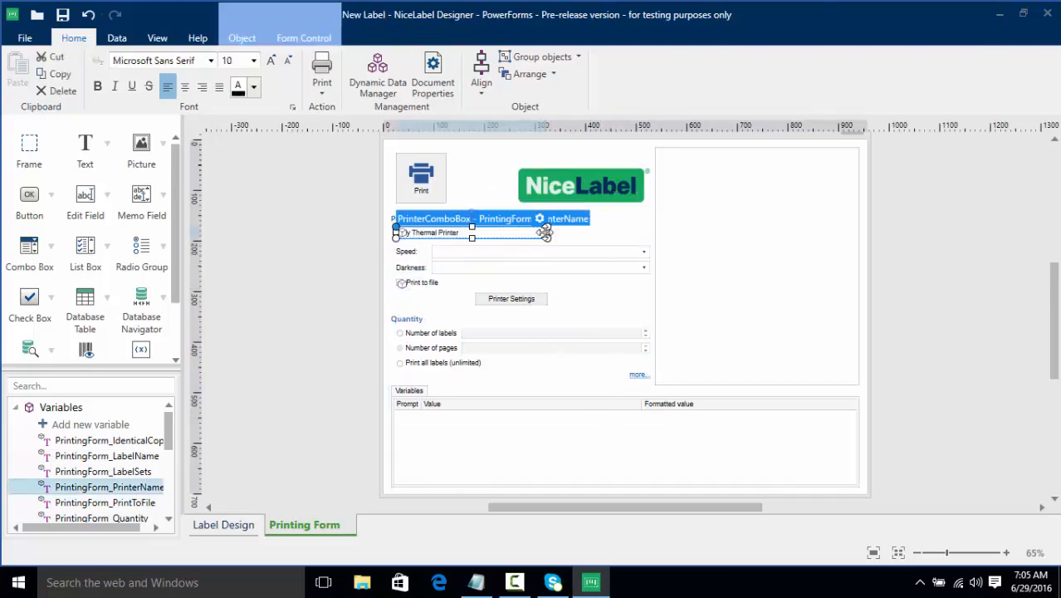
pyautogui.moveTo(549, 231); pyautogui.dragTo(652, 233)
pyautogui.click(622, 314)
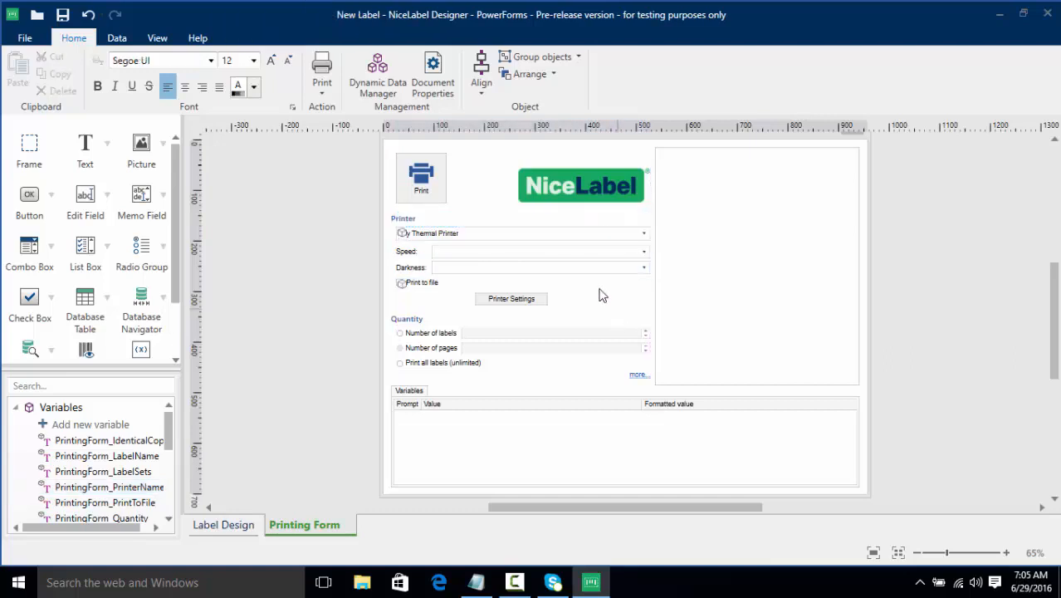
# - In the label's print view, show the Pasta database records and widen the Product_ID, Code_EAN and Product_desc columns
pyautogui.click(28, 40)
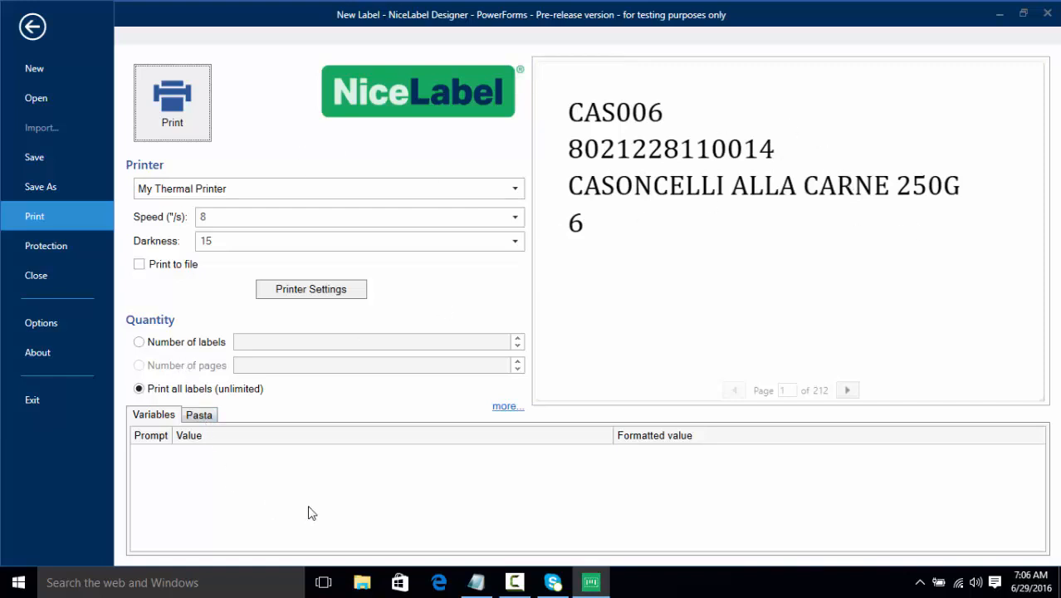
pyautogui.click(199, 415)
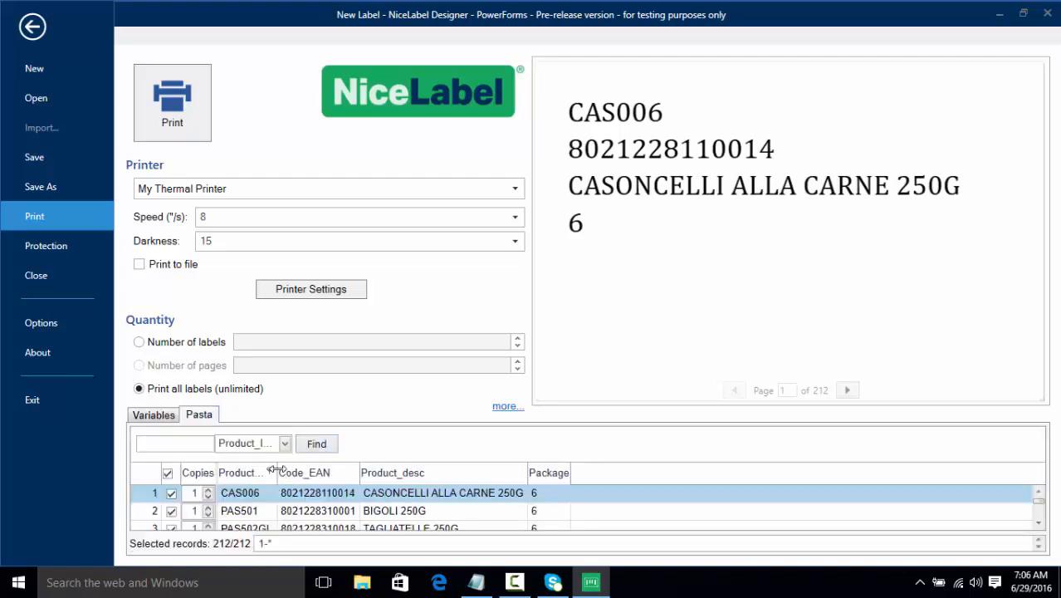
pyautogui.moveTo(279, 474); pyautogui.dragTo(337, 473)
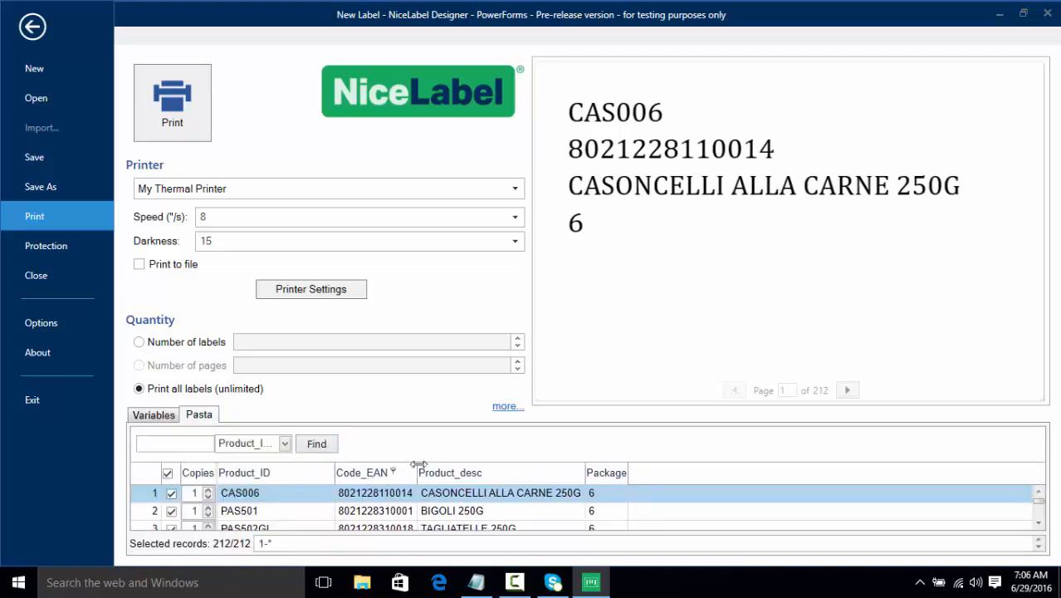
pyautogui.moveTo(417, 473); pyautogui.dragTo(484, 474)
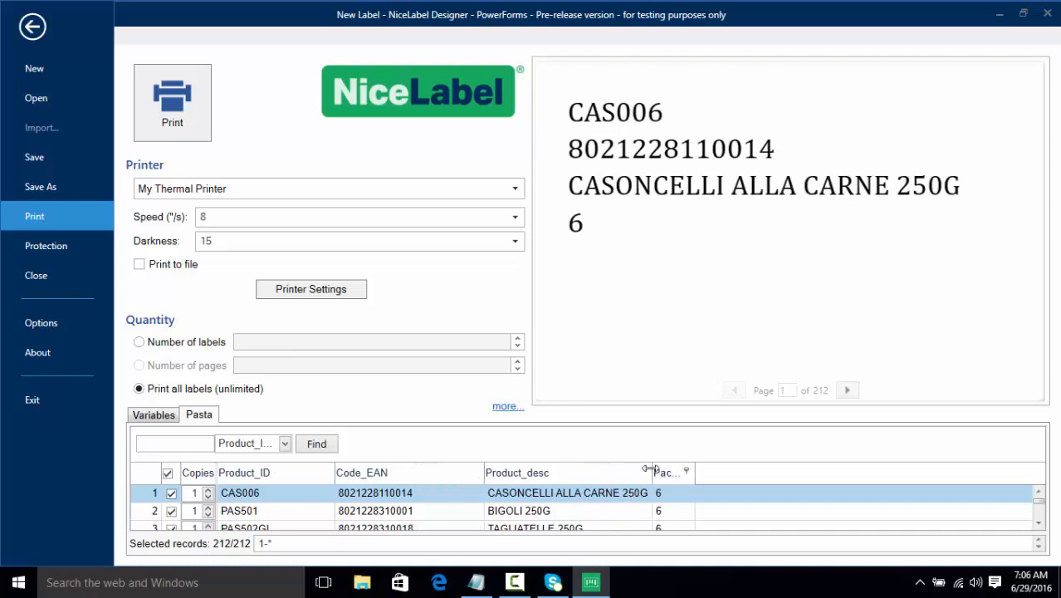
pyautogui.moveTo(651, 469); pyautogui.dragTo(716, 472)
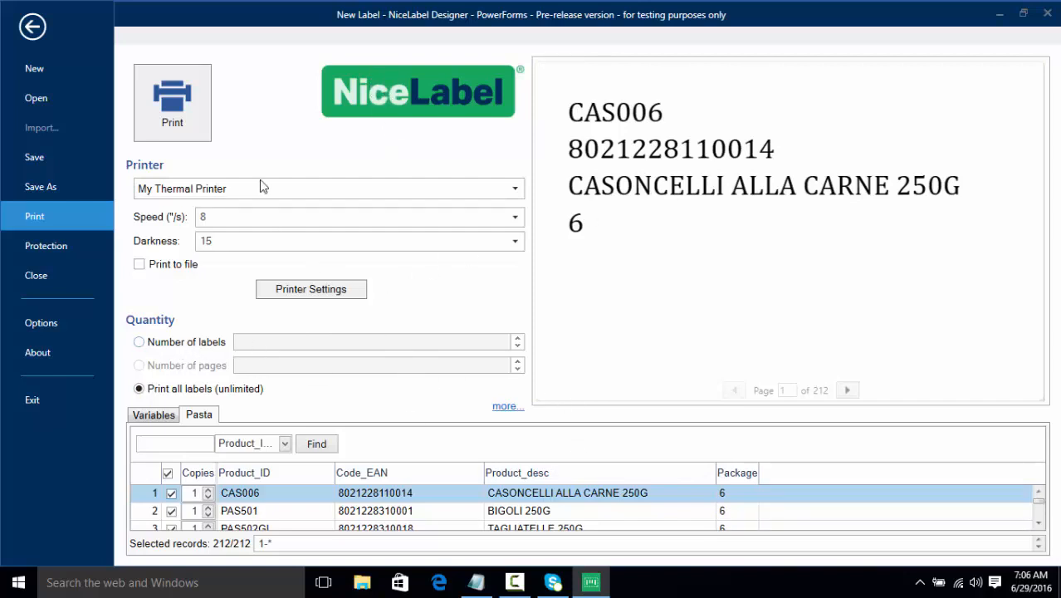
# - Return to the form design and reset the printing form to its original state with Recreate Printing Form
pyautogui.click(33, 26)
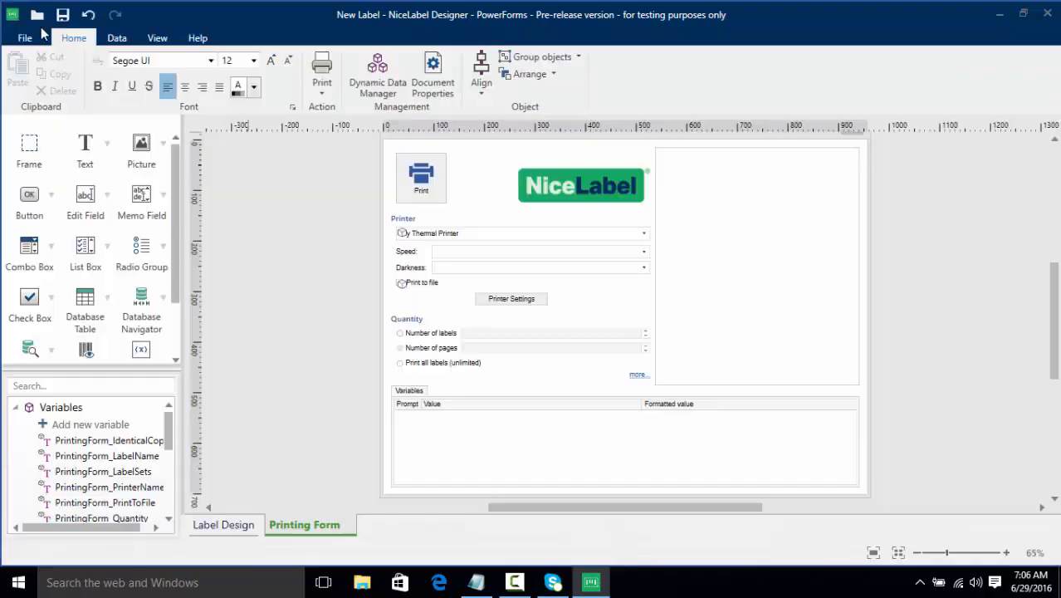
pyautogui.click(322, 93)
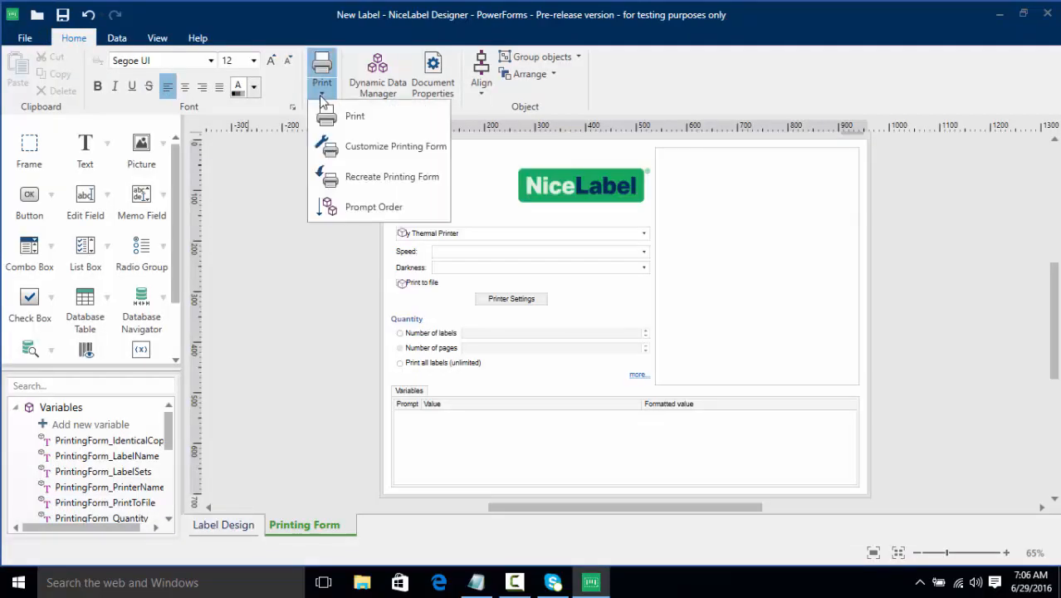
pyautogui.click(353, 177)
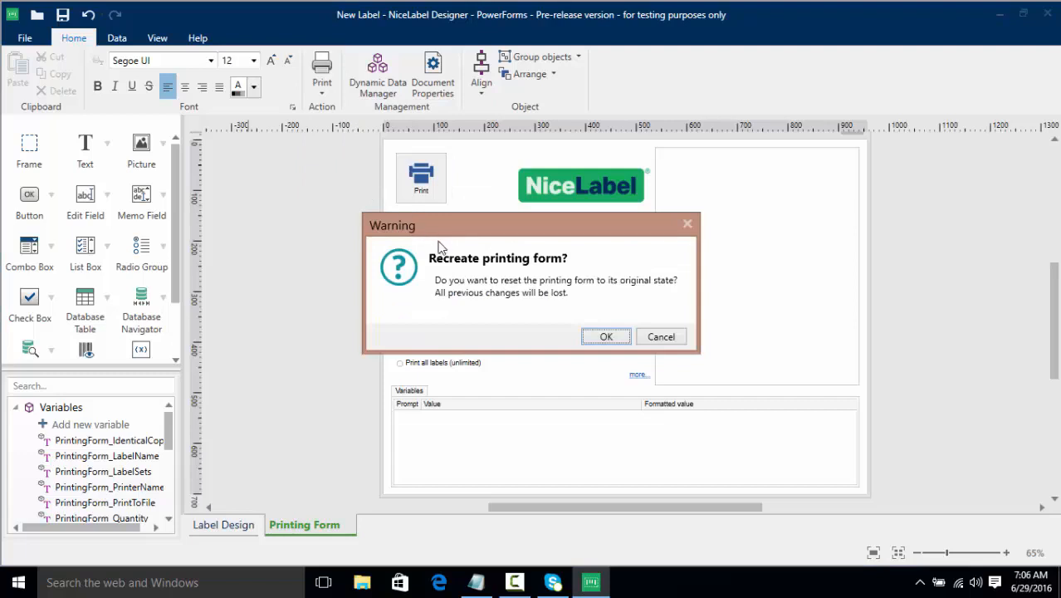
pyautogui.click(602, 339)
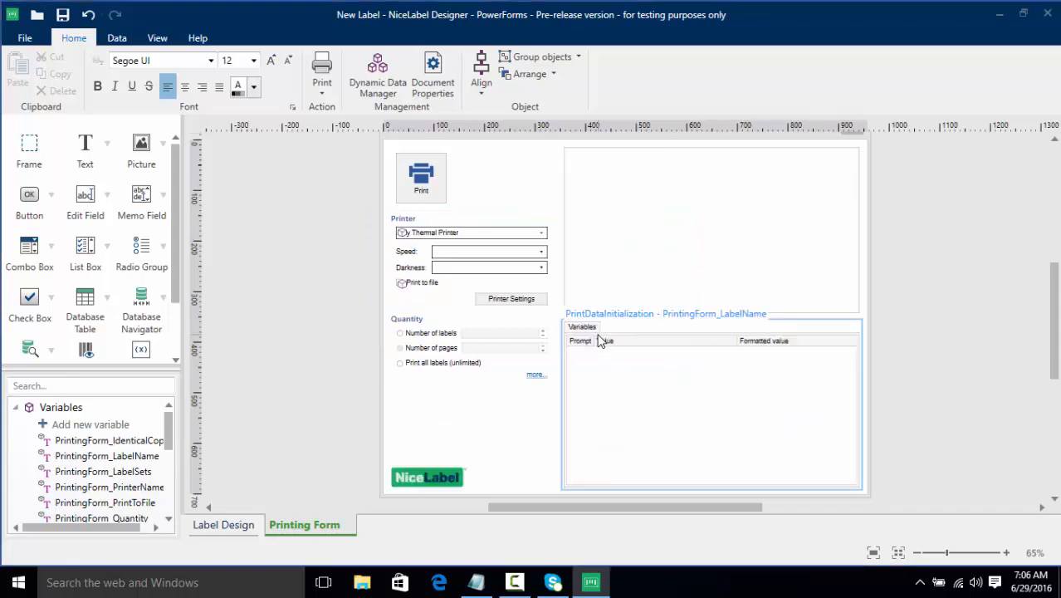